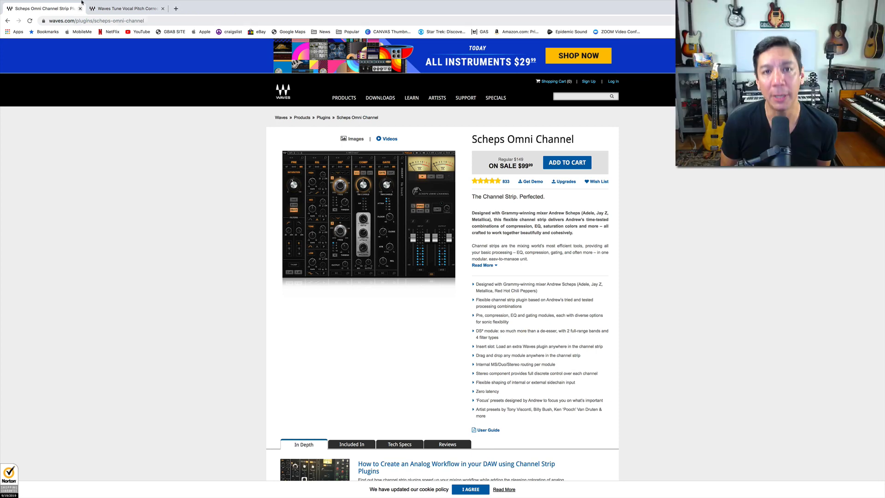
View the Waves Tune product page in the browser.
left_click(111, 9)
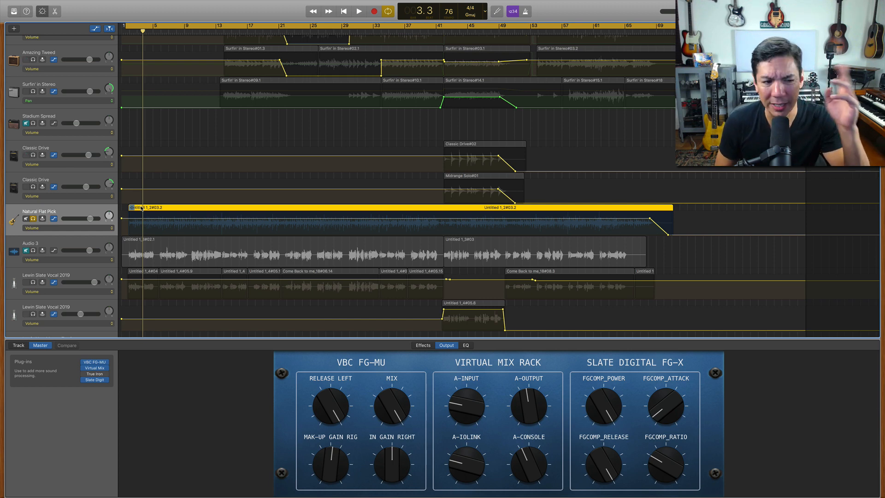
Switch to the GarageBand song and open the Scheps Omni Channel plug-in on the Natural Flat Pick track.
mouse_move(224, 3)
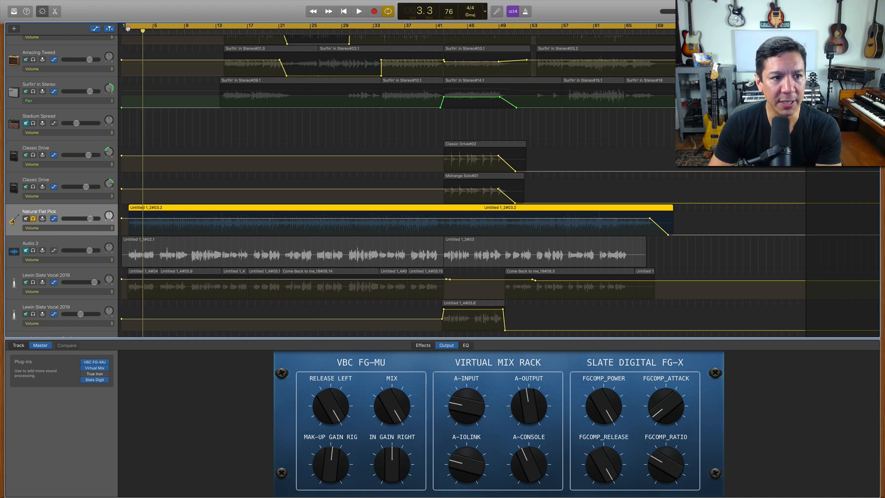
left_click_drag(125, 27, 129, 34)
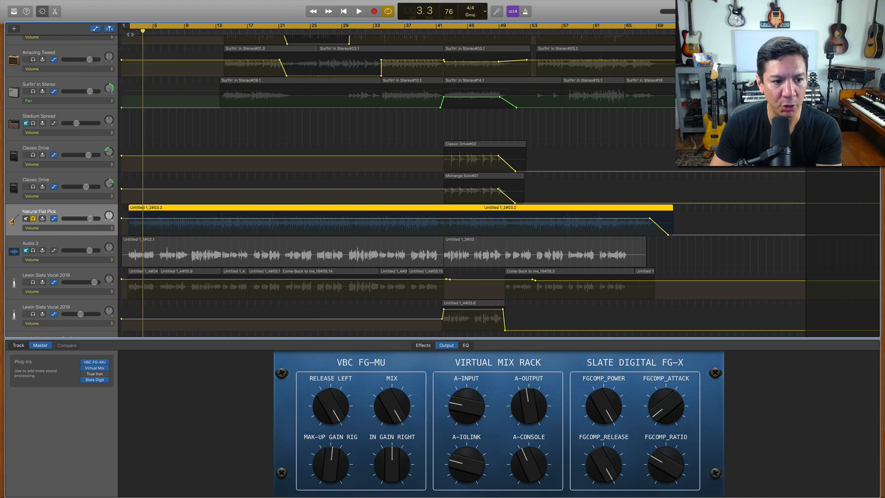
left_click(20, 346)
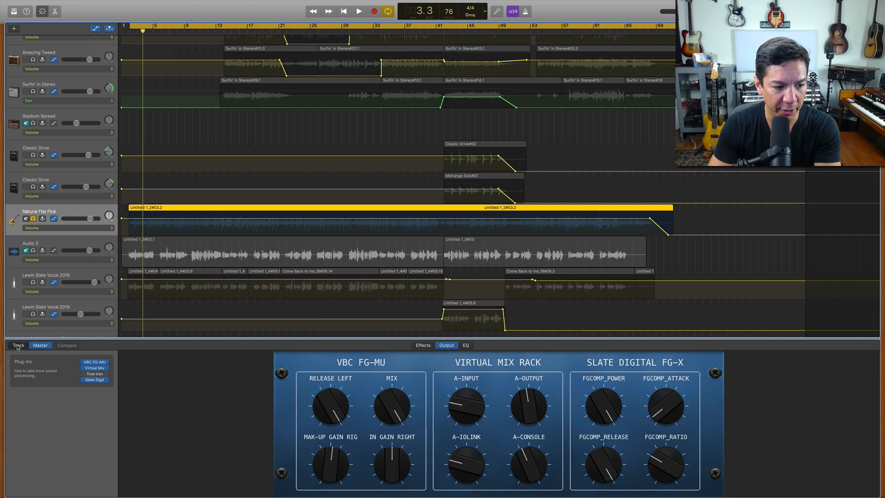
left_click(96, 451)
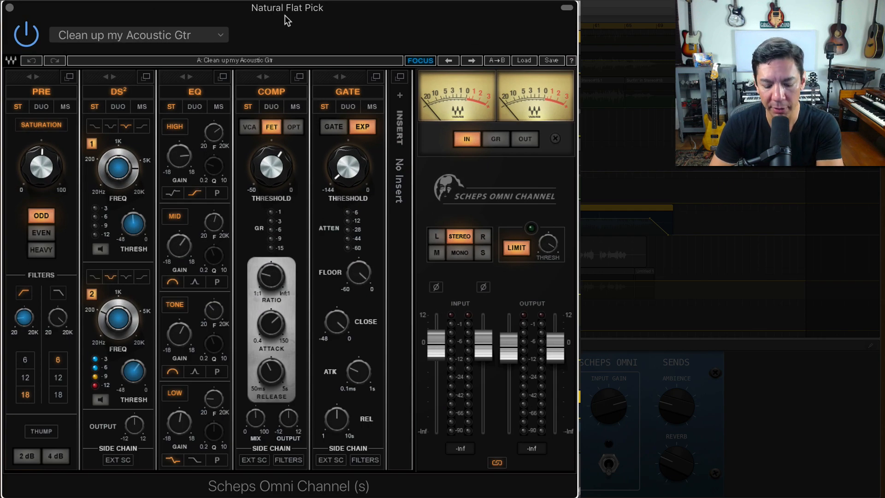
Sweep the high EQ band's frequency up to 20000 Hz and down to 3509 Hz while the guitar track plays.
key("space")
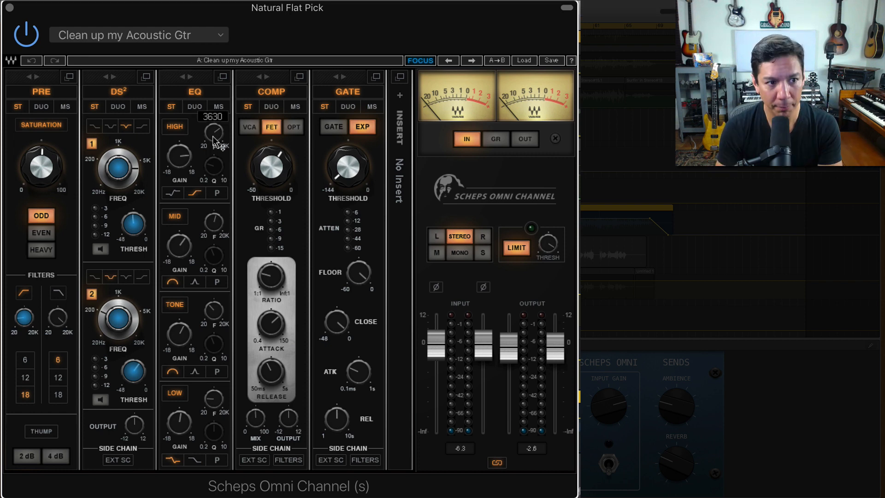
key("space")
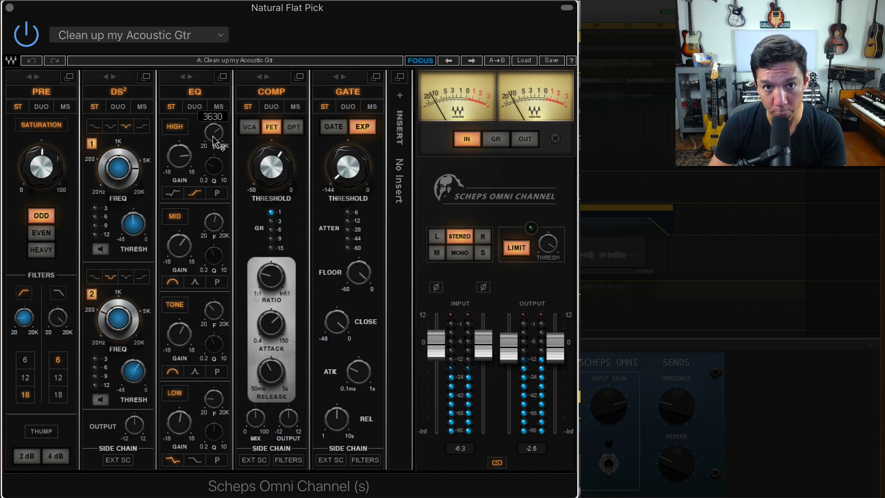
left_click(213, 138)
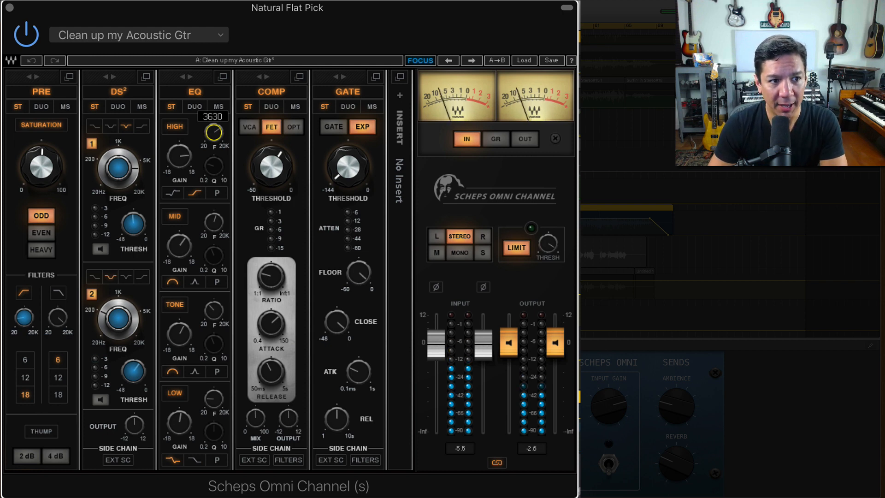
mouse_move(214, 132)
left_mouse_down()
mouse_move(214, 148)
mouse_move(214, 131)
left_mouse_up()
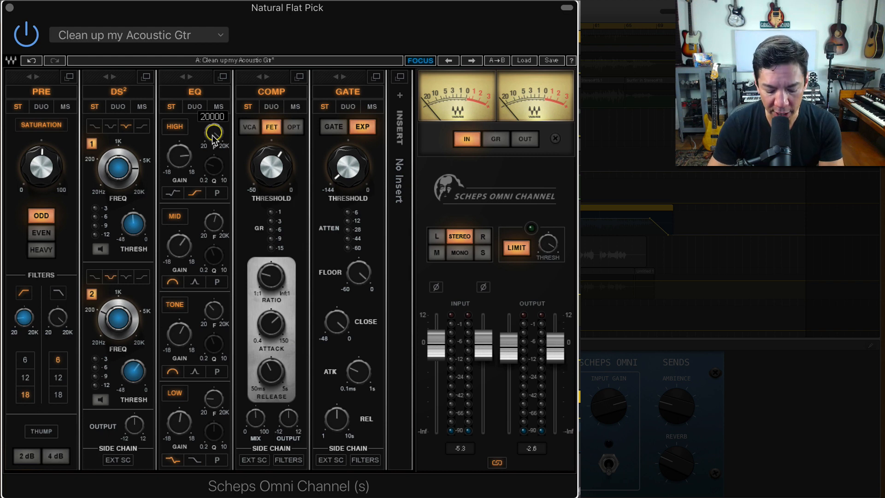
key("space")
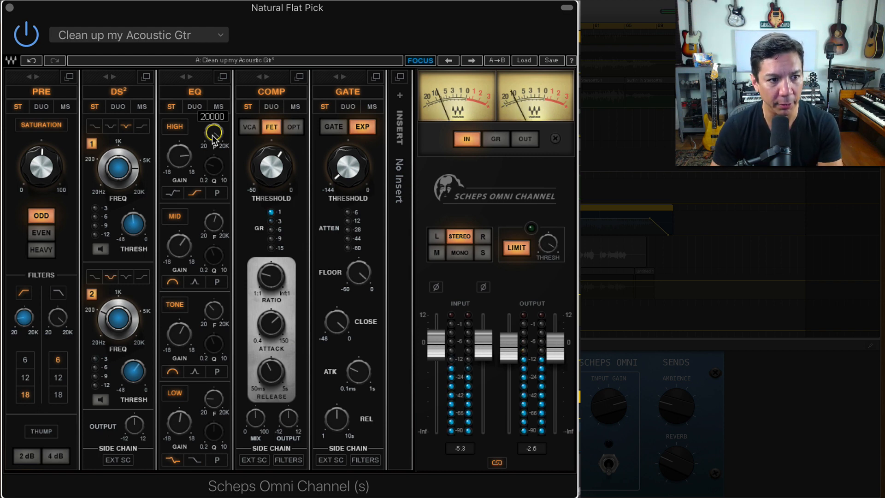
left_click_drag(213, 135, 213, 167)
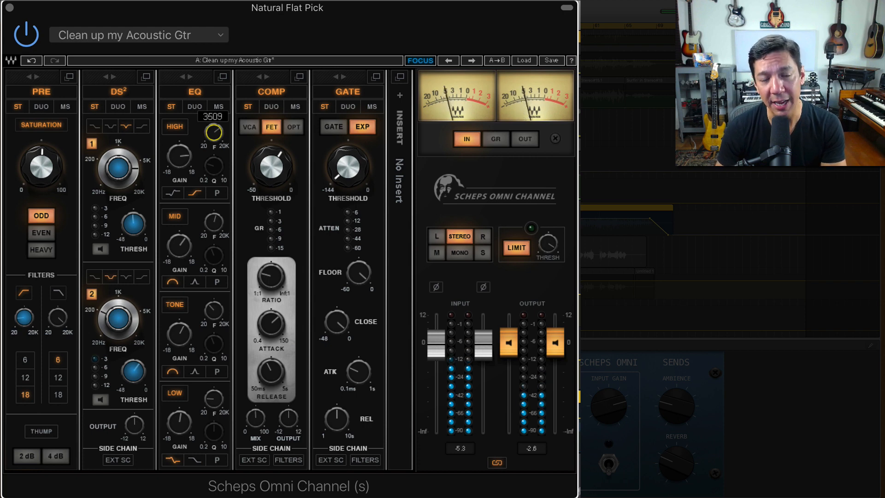
Adjust the EQ's high band gain and tone band frequency while listening to the guitar.
left_click_drag(213, 167, 180, 162)
mouse_move(180, 156)
left_mouse_down()
mouse_move(180, 128)
mouse_move(181, 165)
left_mouse_up()
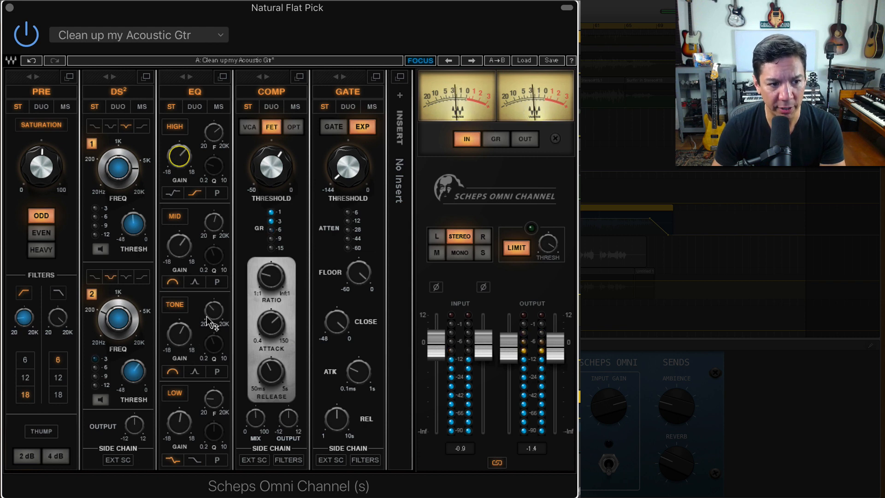
mouse_move(208, 317)
left_mouse_down()
mouse_move(209, 304)
mouse_move(213, 317)
left_mouse_up()
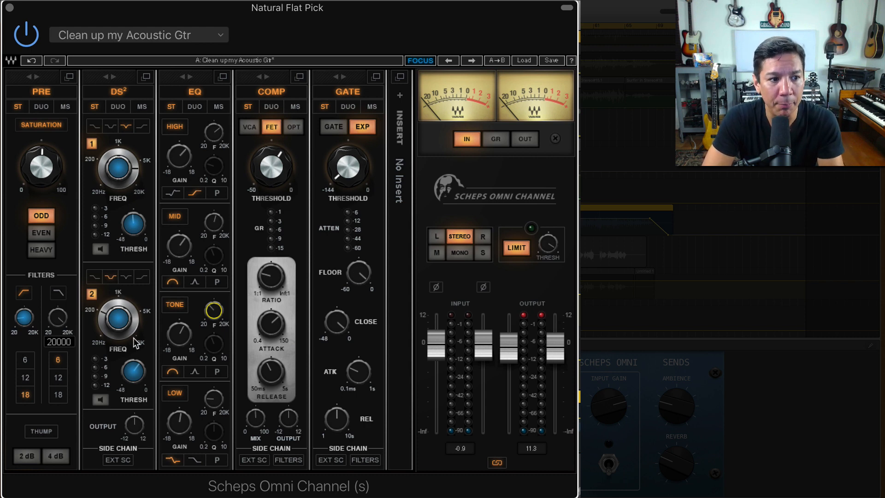
Adjust the threshold and frequency of the second DS² band while the guitar plays.
mouse_move(118, 322)
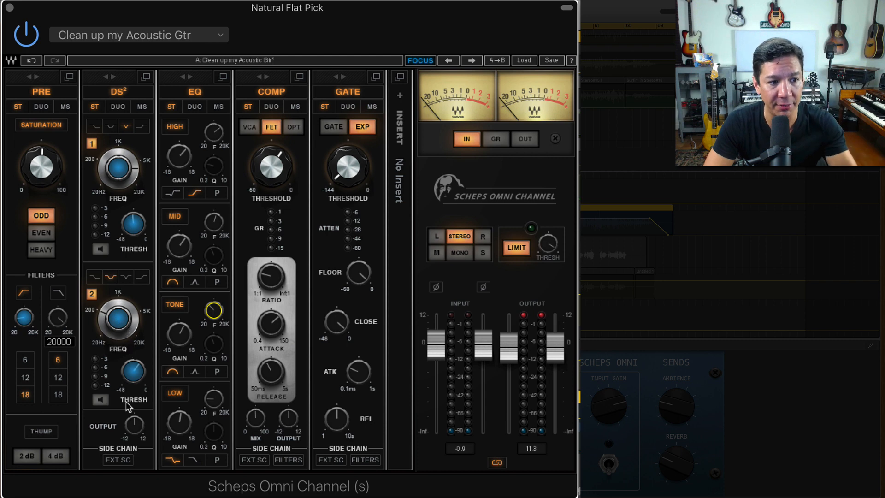
left_click(136, 375)
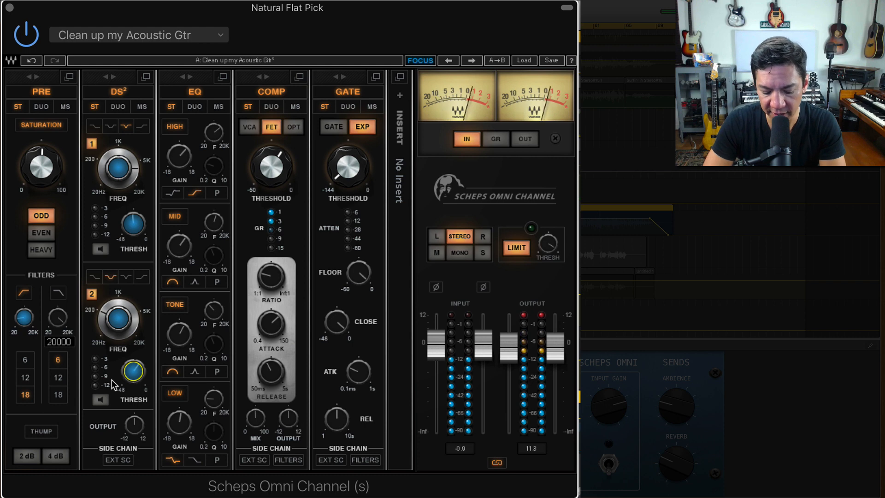
mouse_move(131, 373)
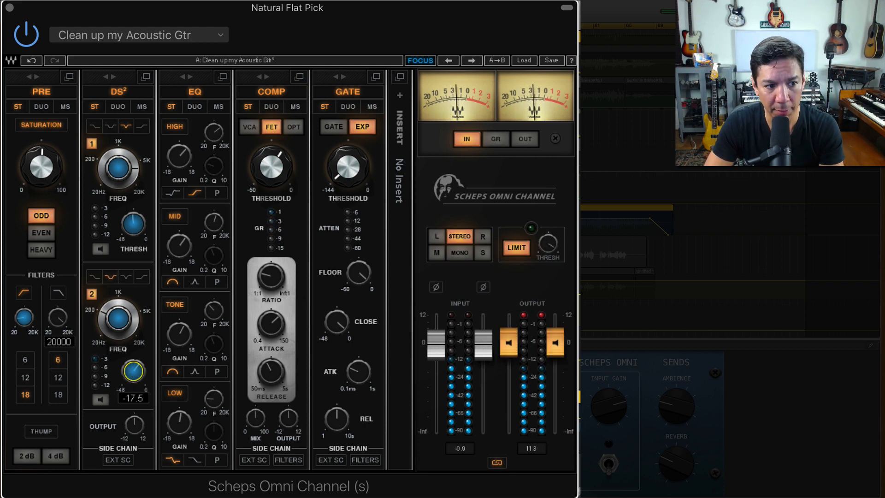
left_click(118, 323)
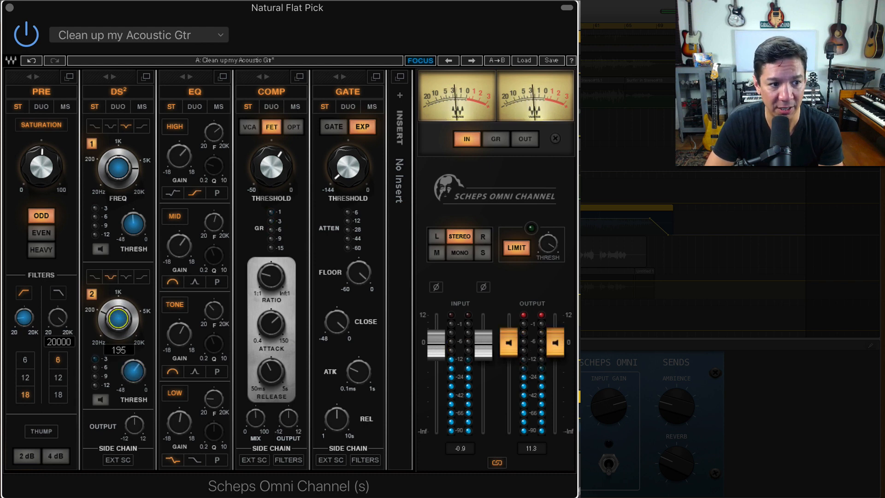
mouse_move(118, 323)
left_mouse_down()
mouse_move(118, 290)
mouse_move(119, 313)
left_mouse_up()
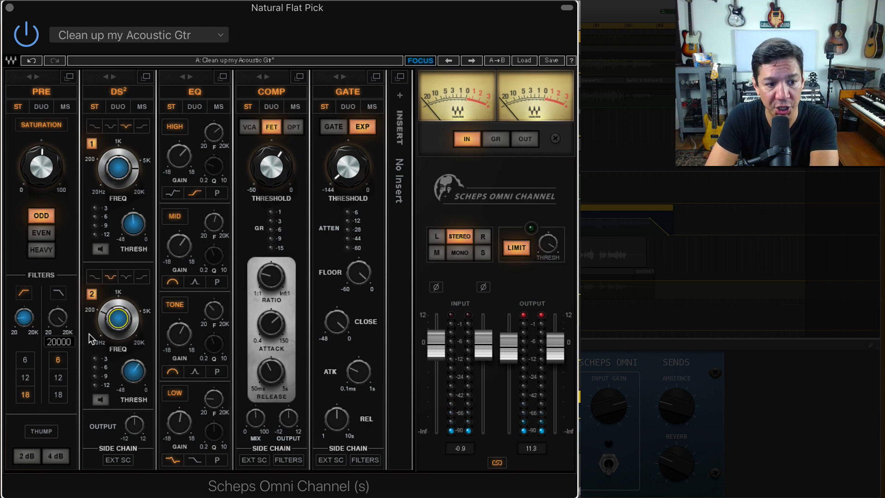
Browse the Scheps Omni Channel factory presets and close the plug-in window.
left_click(194, 37)
mouse_move(162, 123)
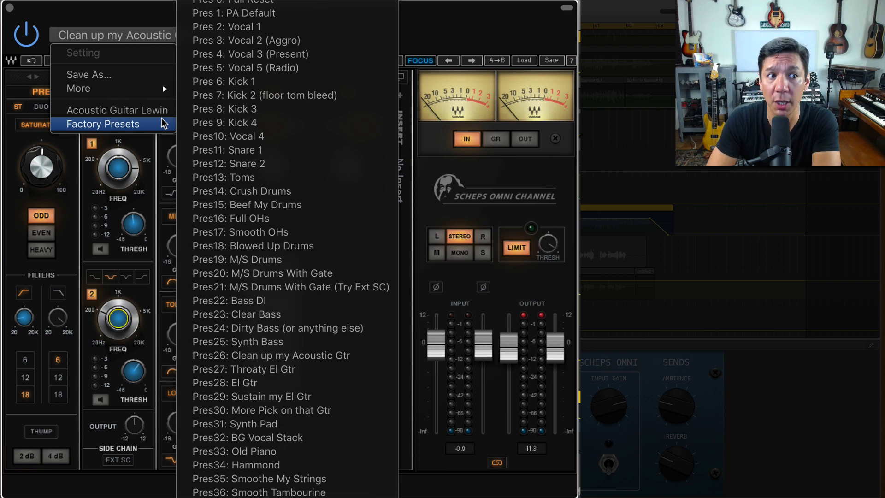
left_click(265, 136)
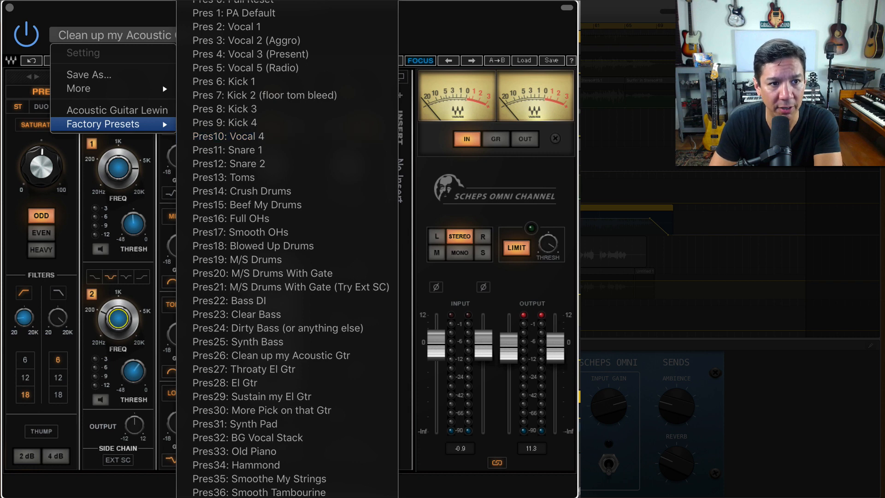
left_click(9, 8)
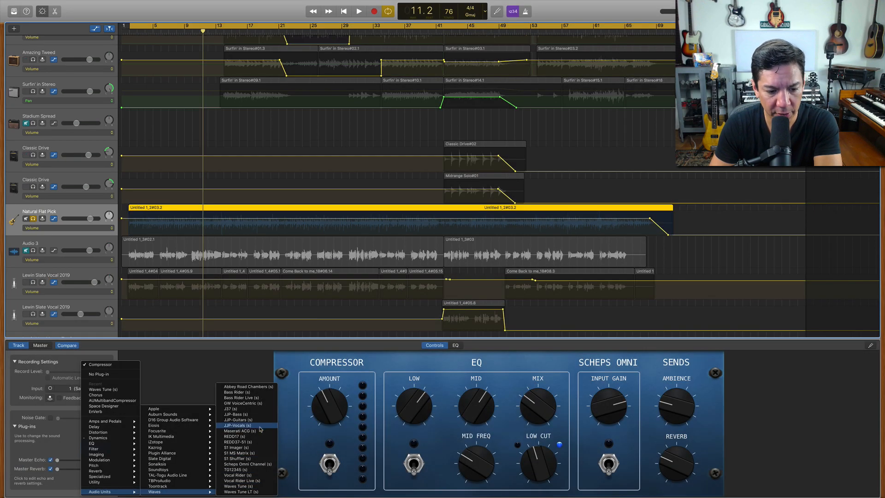
Replace the Compressor with another Waves Scheps Omni Channel (s) and load the SM7 Vox preset.
left_click(266, 464)
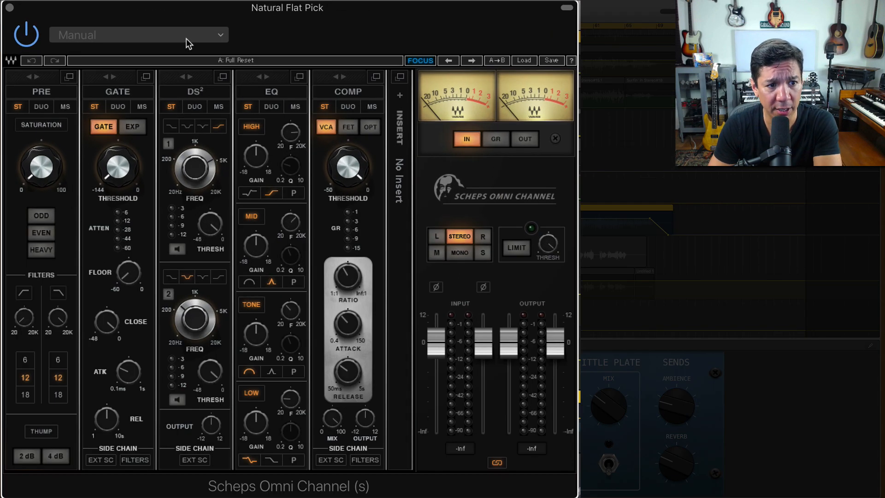
left_click(187, 38)
mouse_move(154, 128)
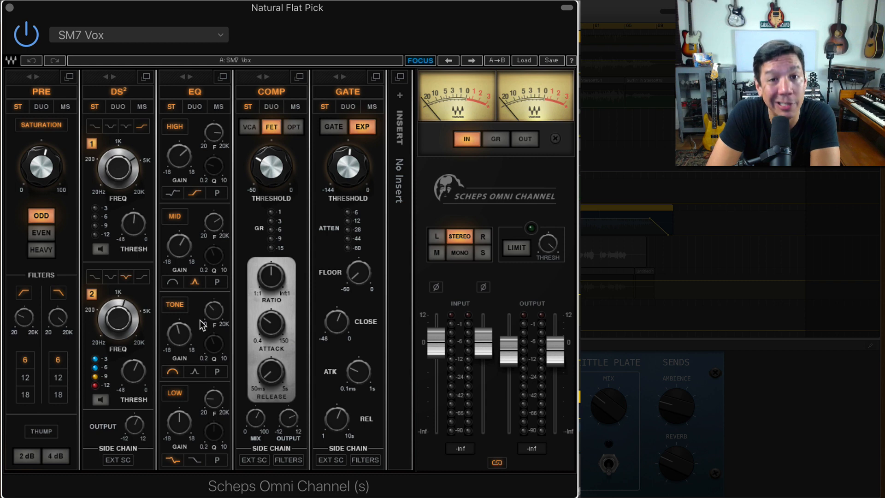
Load the Snare 1 factory preset in the new Scheps Omni Channel.
left_click(193, 34)
mouse_move(154, 124)
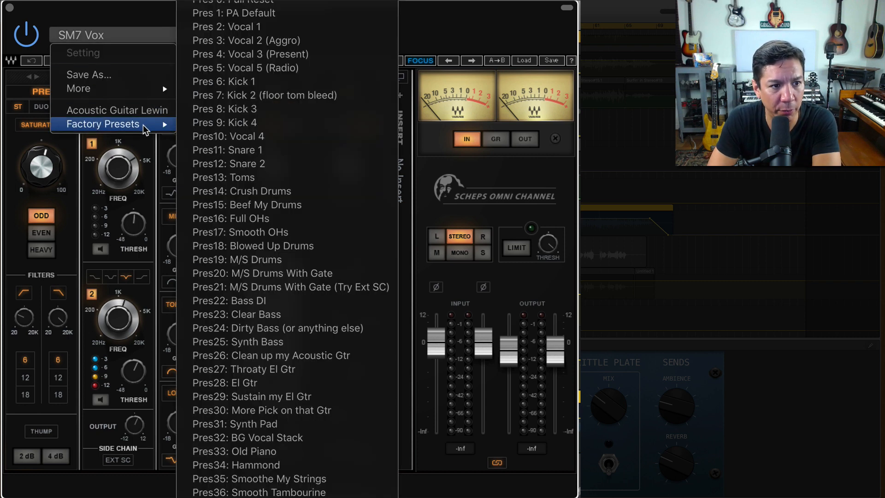
left_click(240, 152)
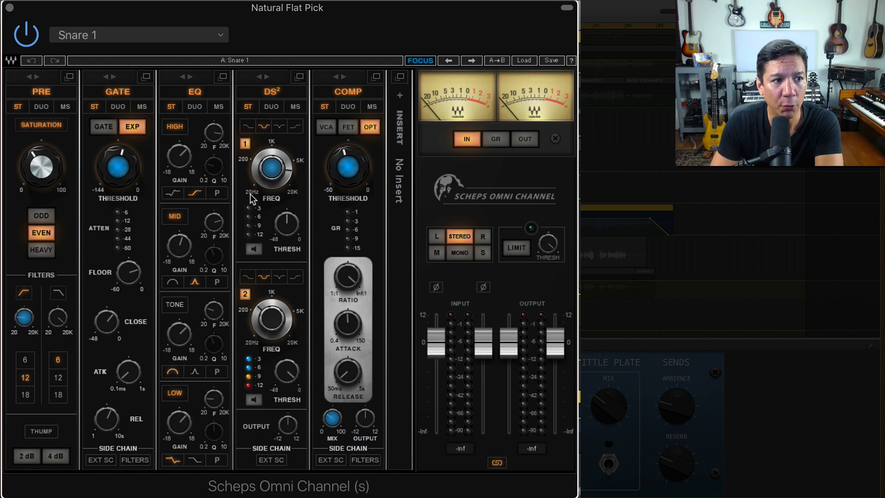
Inspect the PRE module in its expanded two-channel view, then return to the overview of all modules.
left_click(70, 76)
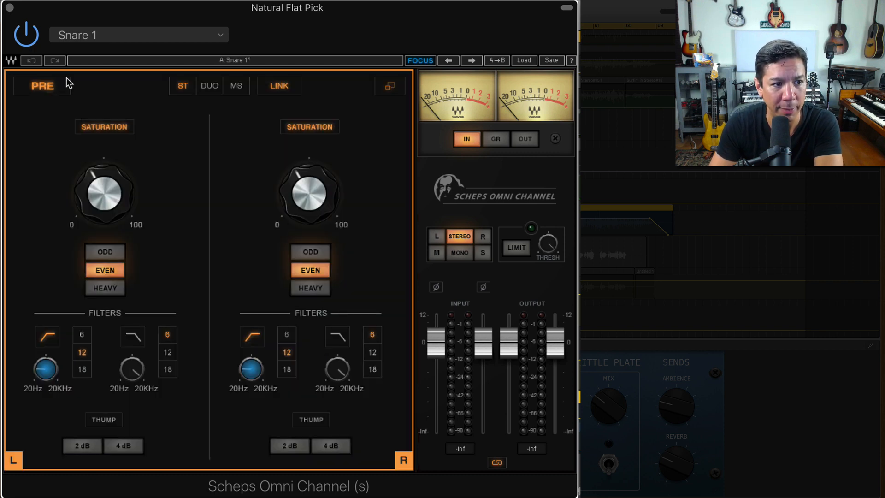
left_click(388, 87)
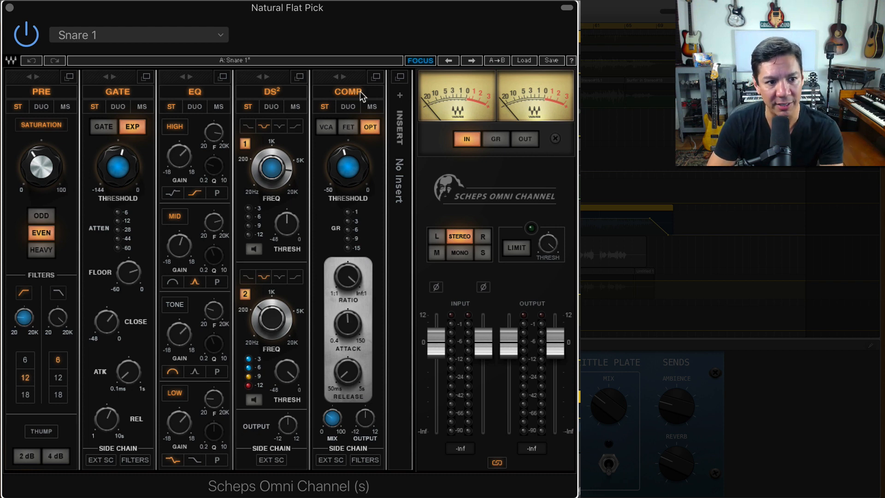
mouse_move(277, 175)
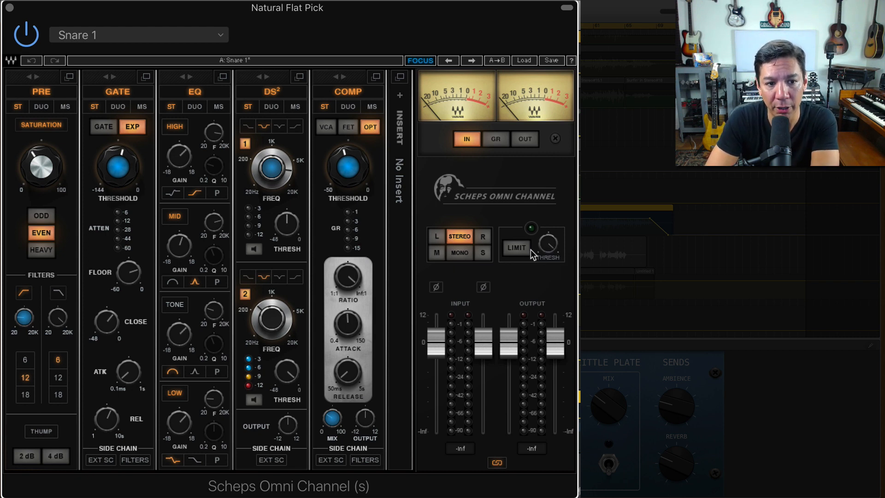
Toggle the phase inversion of the input channels and close the plug-in window.
mouse_move(546, 245)
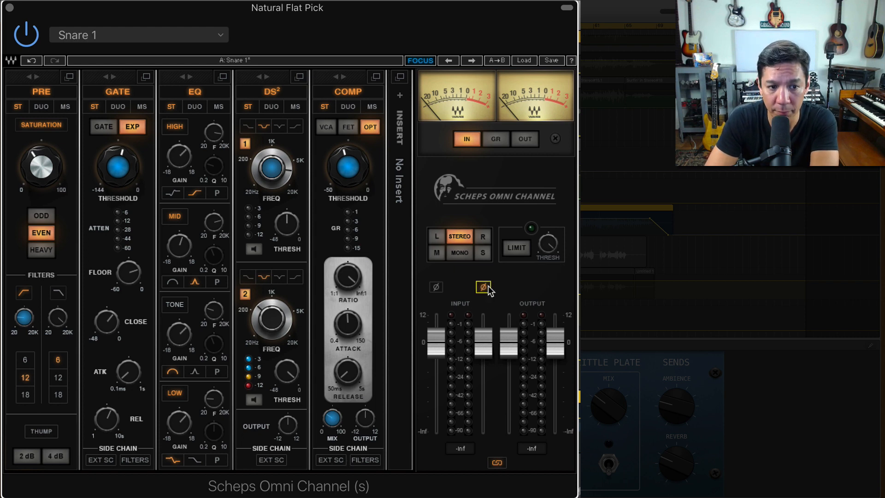
left_click(436, 288)
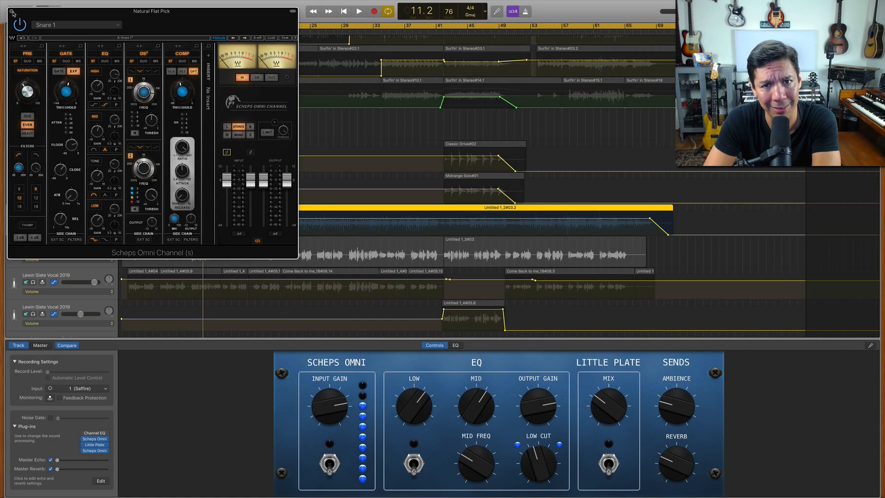
left_click(12, 11)
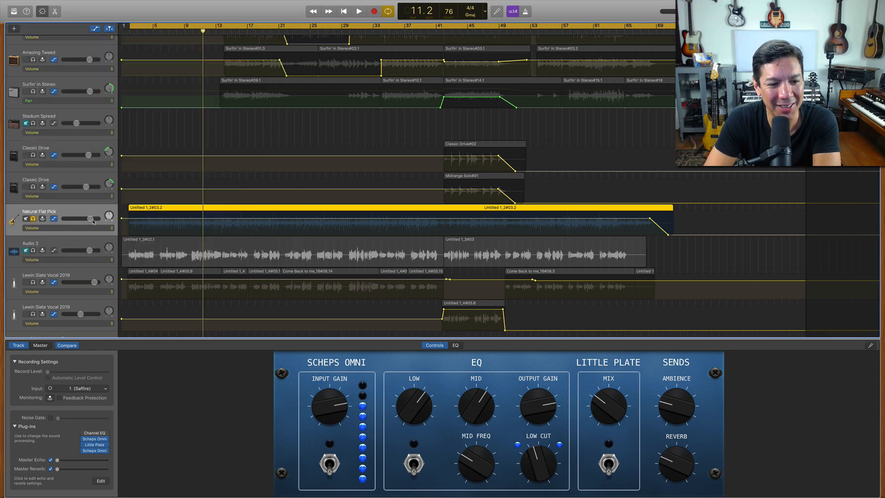
Turn off solo on the Natural Flat Pick track and bypass its first Scheps Omni plug-in.
scroll(38, 231, "down", 3)
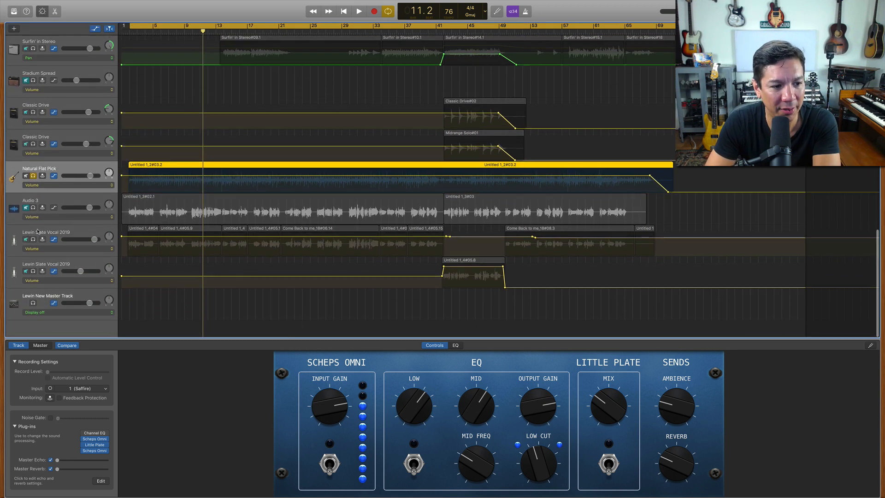
left_click(38, 231)
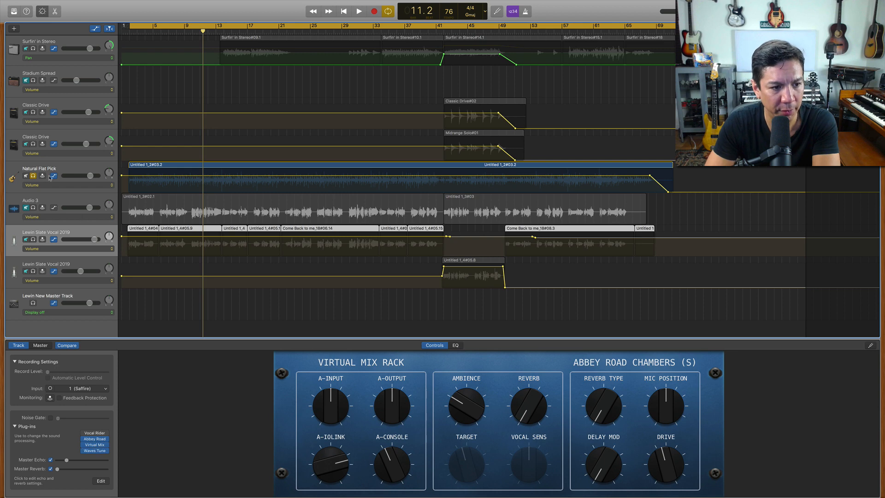
left_click(69, 181)
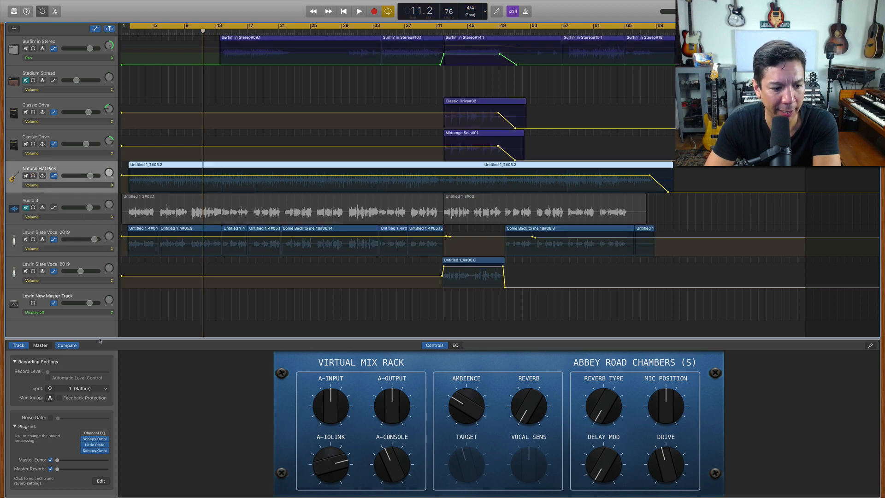
left_click(84, 439)
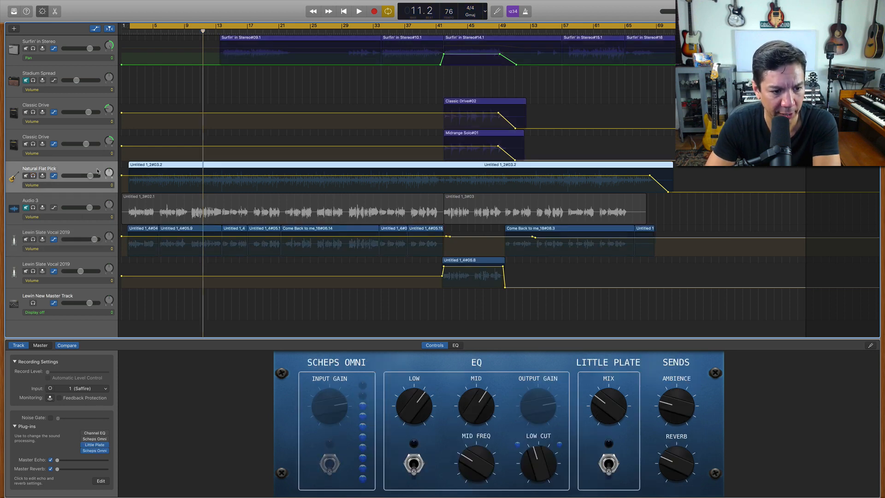
Open Waves Tune on the upper Slate Vocal 2019 track and play back the vocal phrase.
left_click(62, 231)
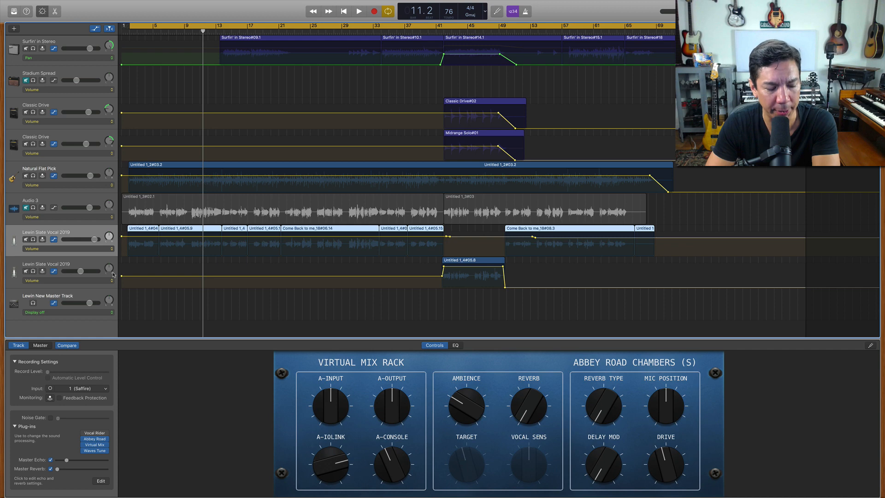
left_click(94, 453)
left_click(95, 451)
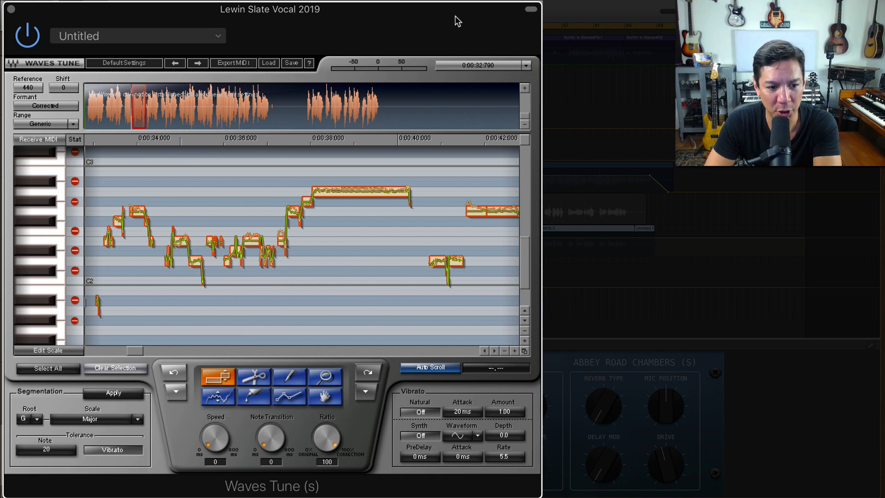
key("space")
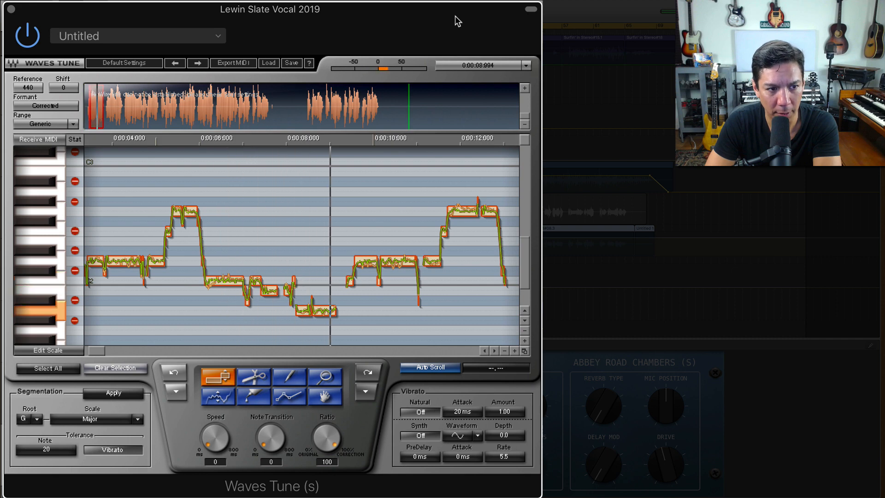
key("space")
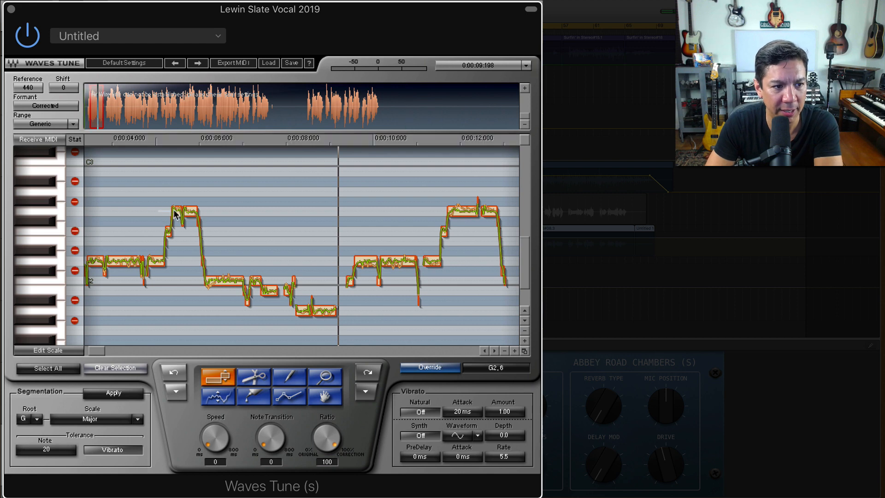
Raise the first high G2 note to A2, play the phrase to hear it, and move the note back to G2.
left_click(188, 212)
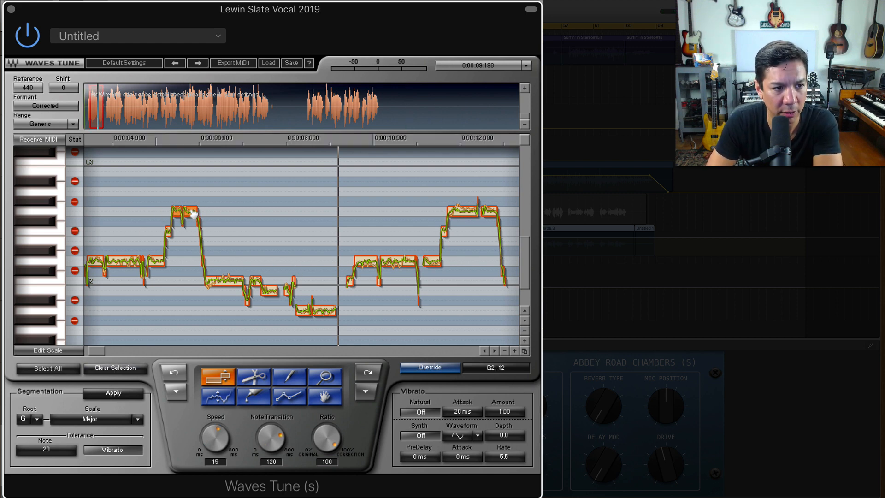
left_click_drag(193, 215, 193, 195)
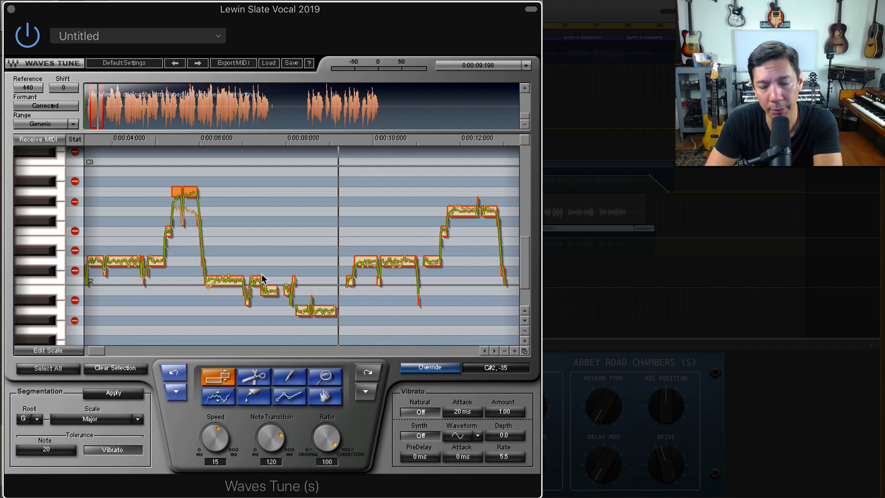
key("space")
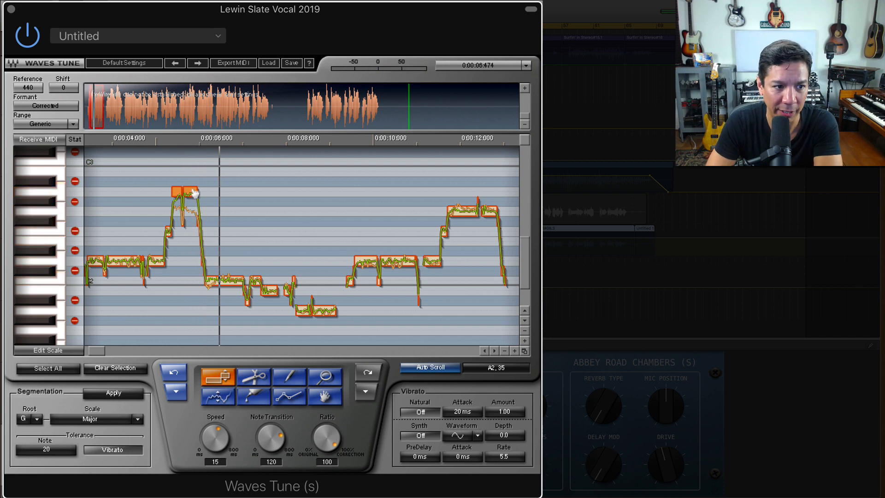
left_click_drag(192, 192, 192, 216)
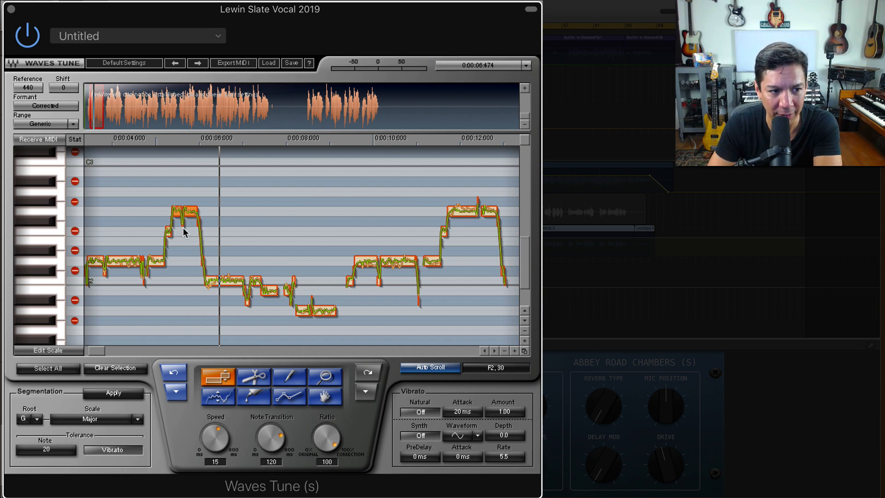
Draw a flat pitch segment across the first high note with the pencil tool and play it back.
left_click(291, 380)
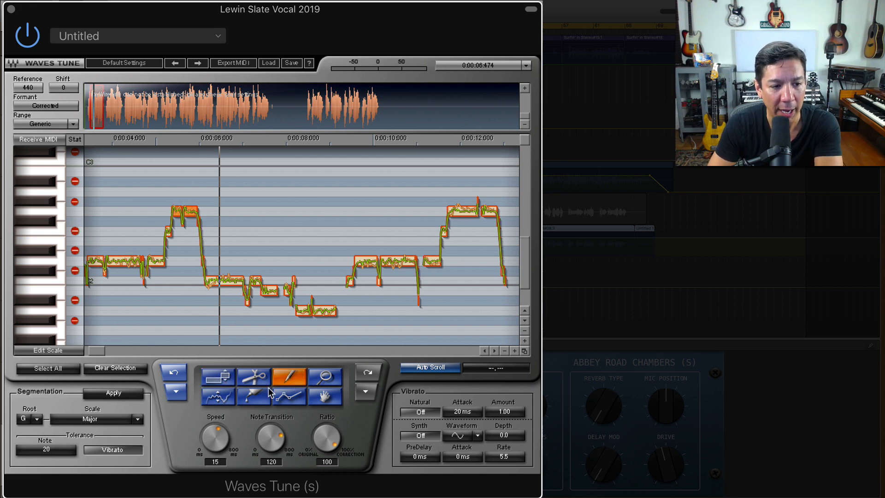
left_click_drag(175, 209, 200, 209)
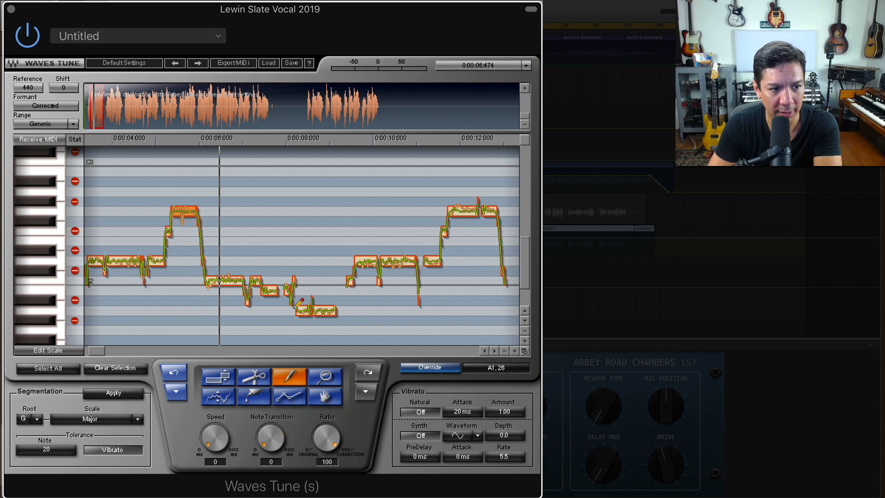
key("space")
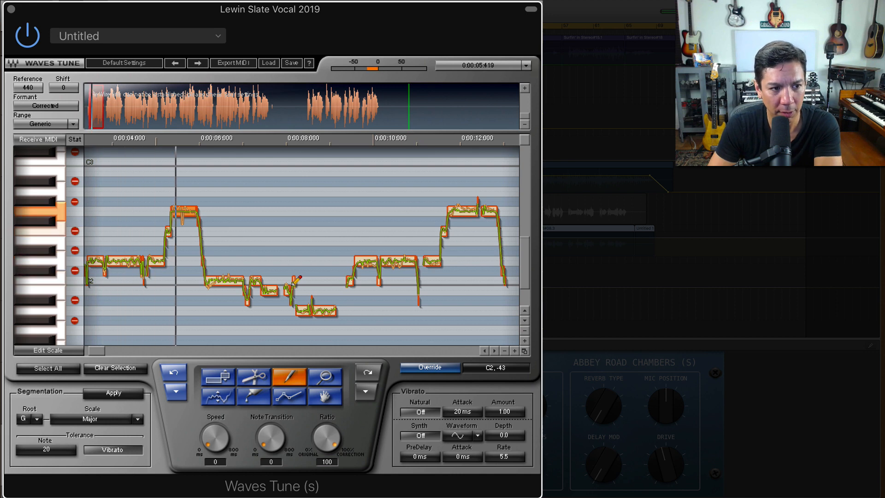
key("space")
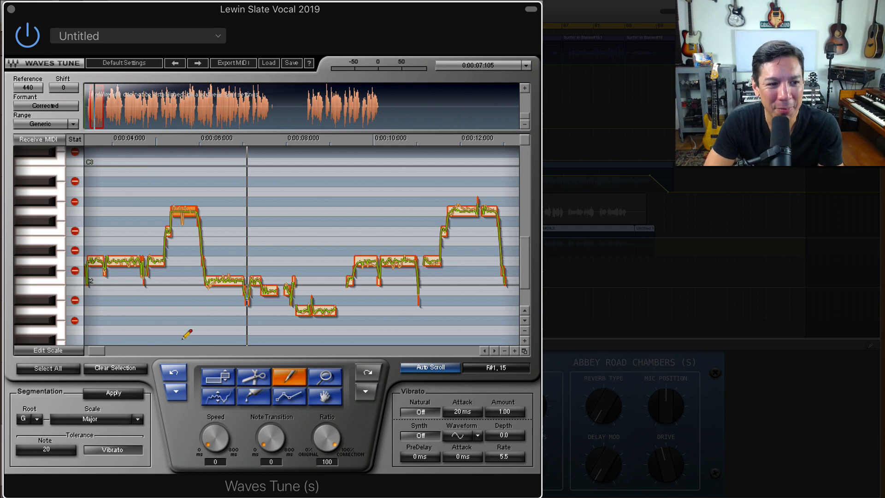
Clear the drawn segment on the first high note and replay the phrase to detect its original pitch again.
left_click(121, 374)
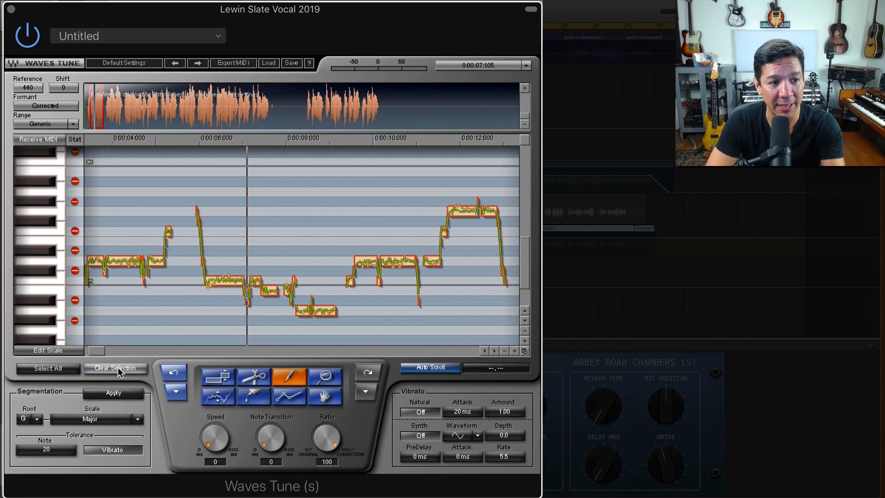
key("space")
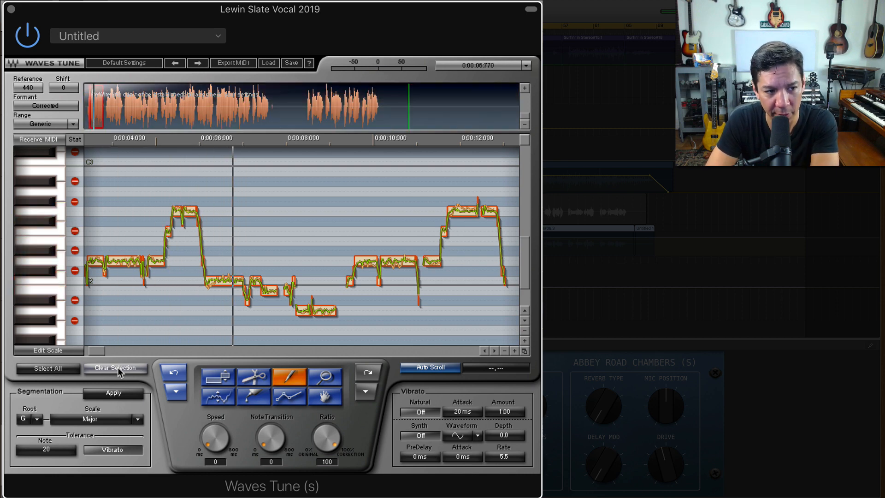
key("space")
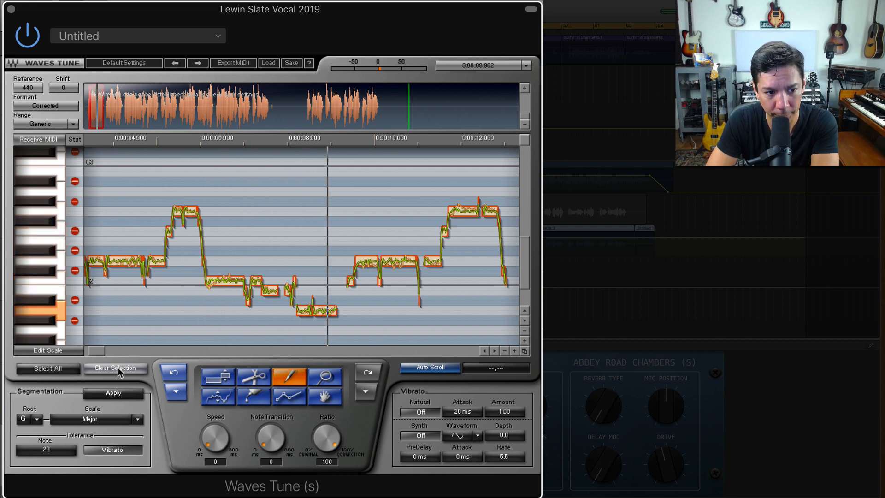
key("space")
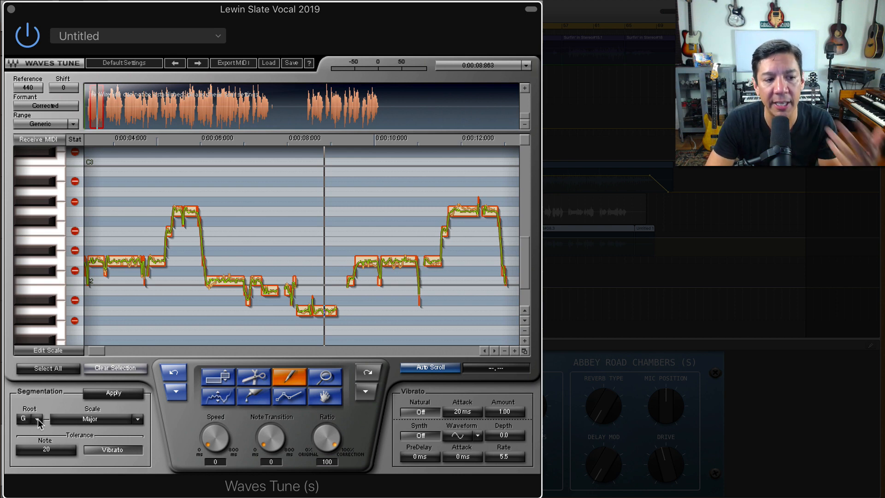
Try the Natural Minor segmentation scale, then set the scale back to Major.
left_click(83, 420)
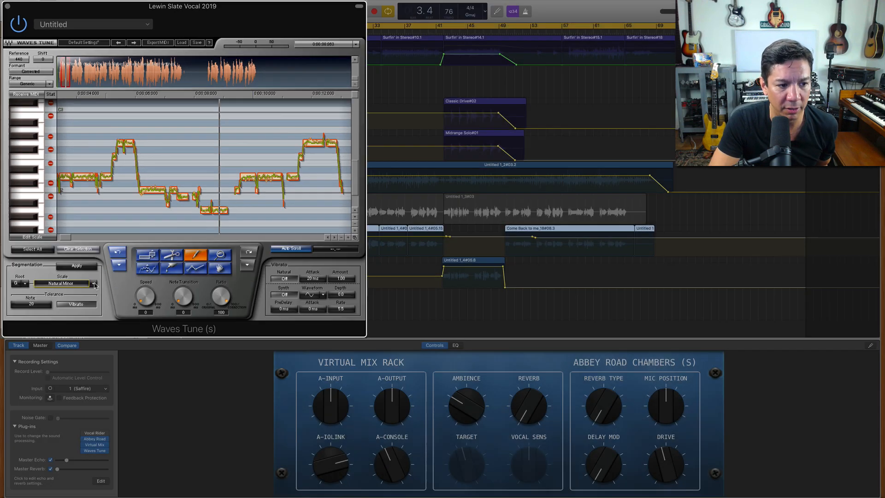
left_click(126, 418)
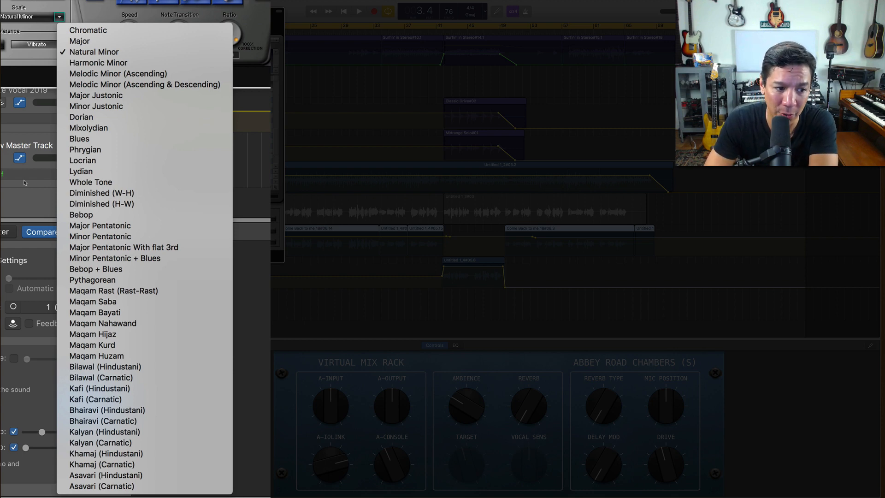
left_click(79, 41)
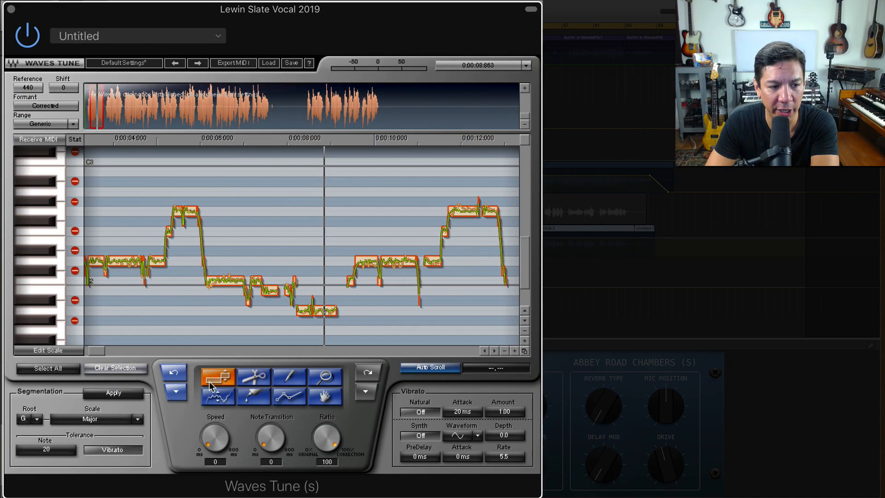
Draw a flat pitch segment over the low notes following the first high note, then clear that segment.
left_click(193, 215)
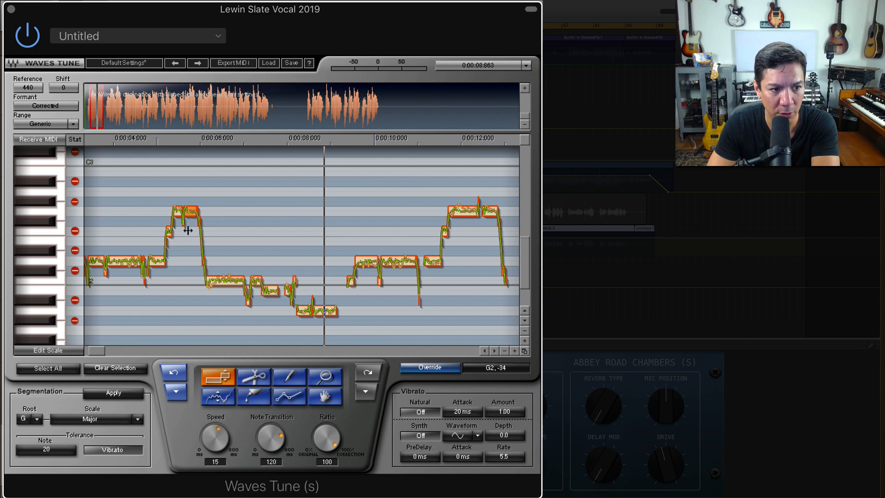
left_click(291, 382)
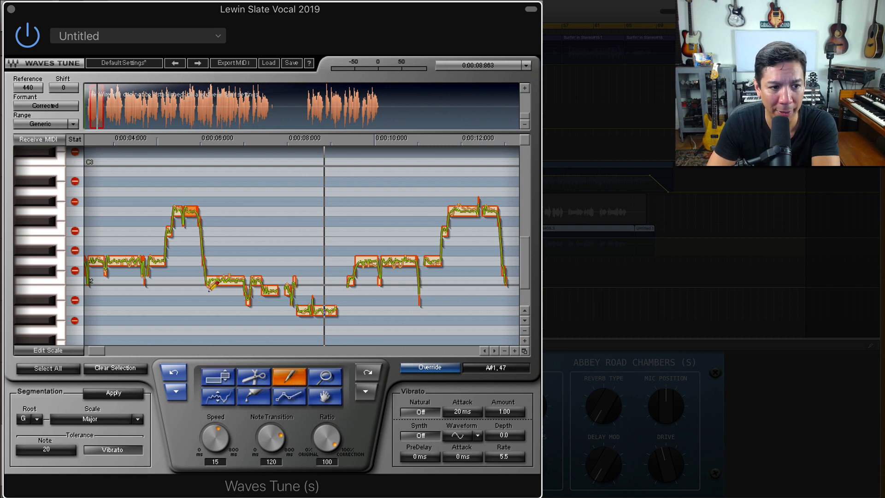
left_click_drag(215, 273, 273, 279)
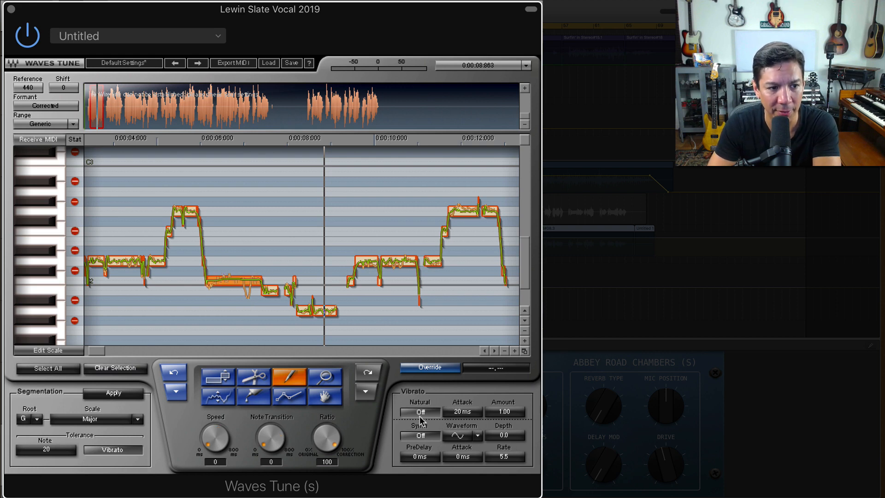
left_click(131, 393)
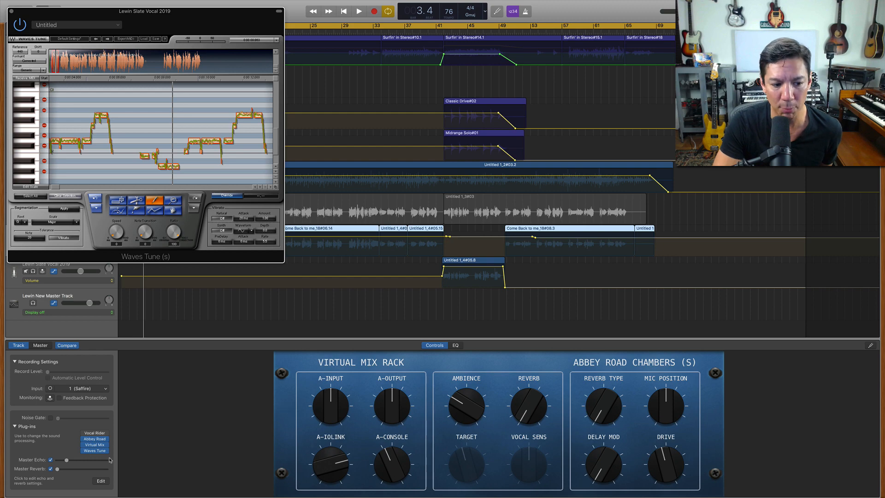
Open the Audio Units manufacturer list for the vocal track's Vocal Rider plug-in slot.
left_click(107, 434)
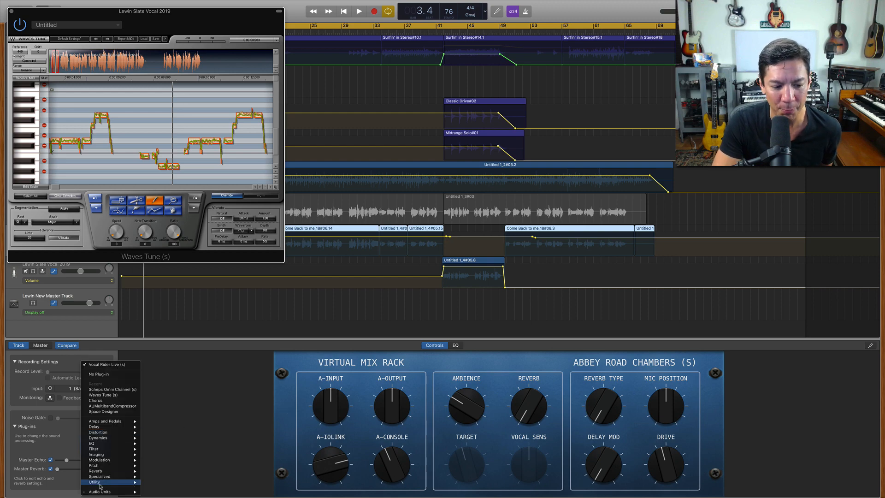
mouse_move(95, 485)
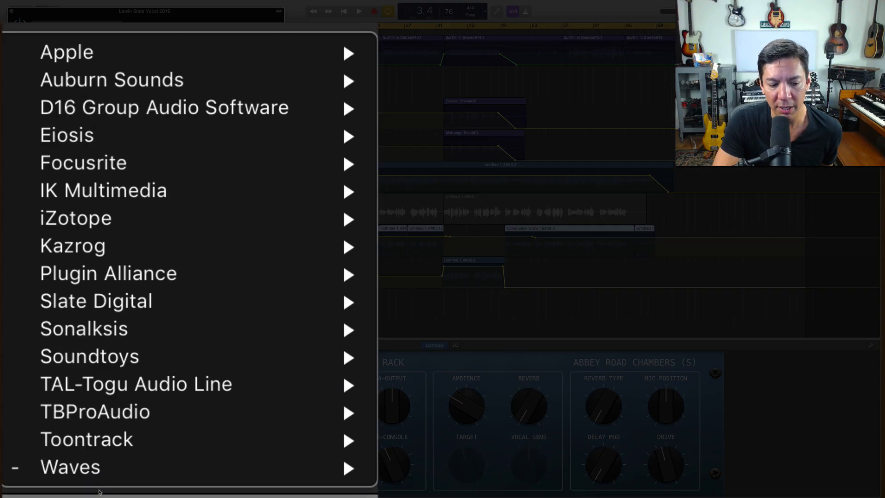